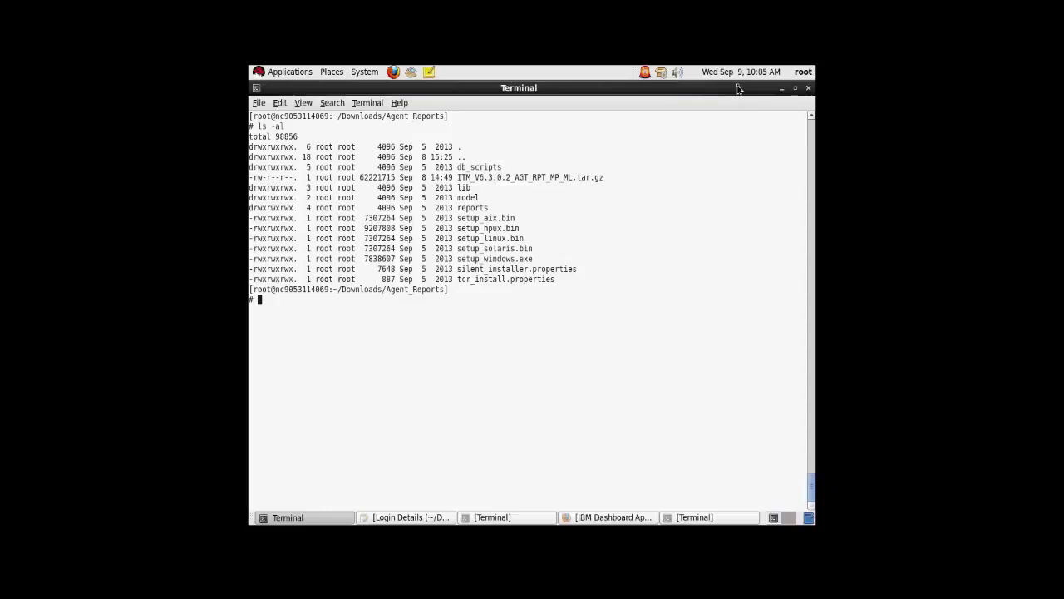
Step: Move into the reports folder and then cognos_reports, listing the contents of each
type("cd reports")
key("Return")
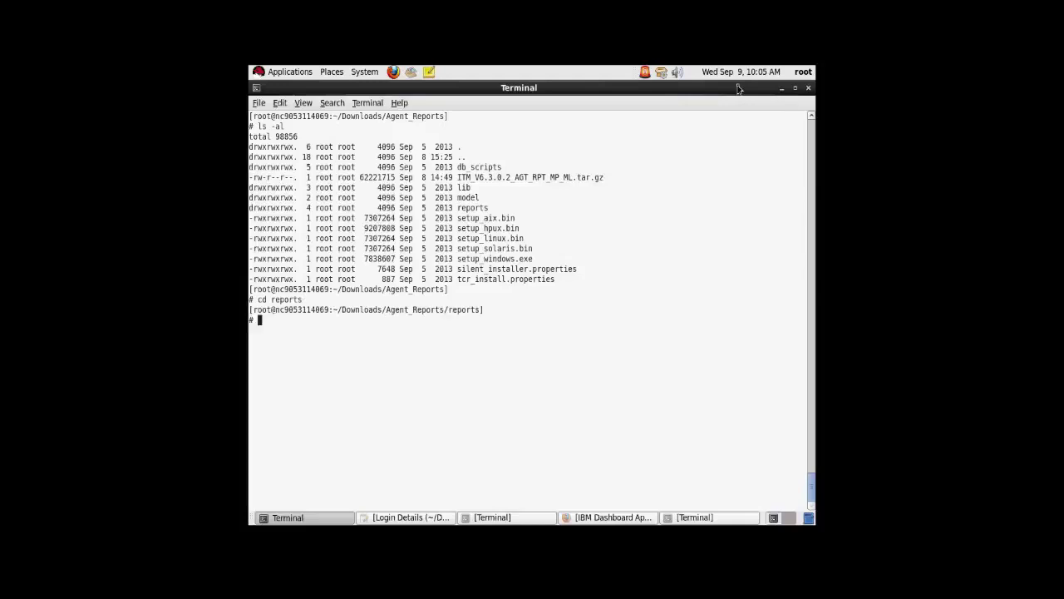
type("ls")
key("Return")
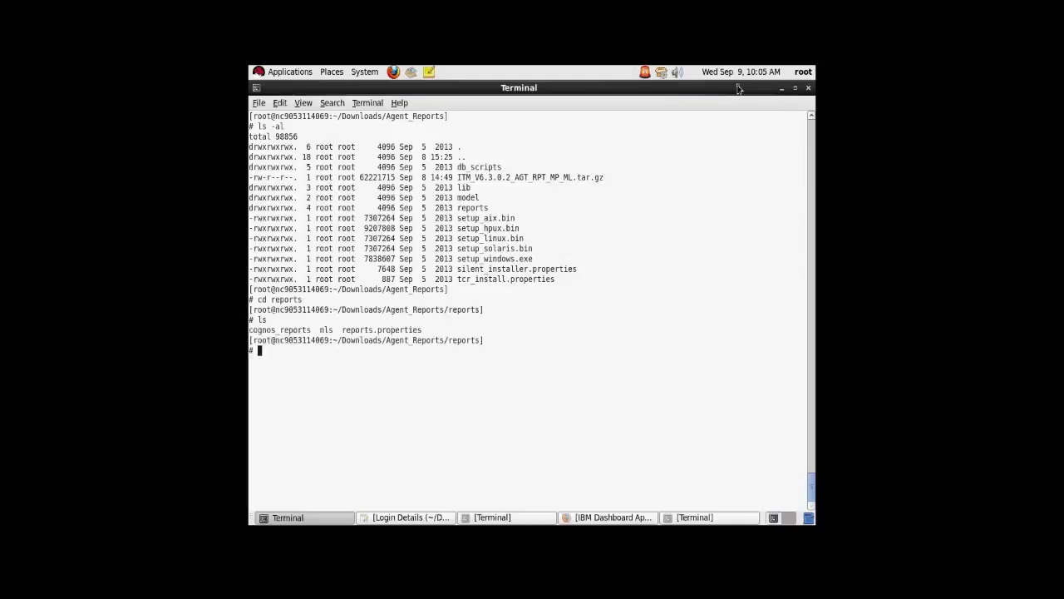
type("cd cognos_rep")
key("Tab")
key("Return")
type("ls")
key("Return")
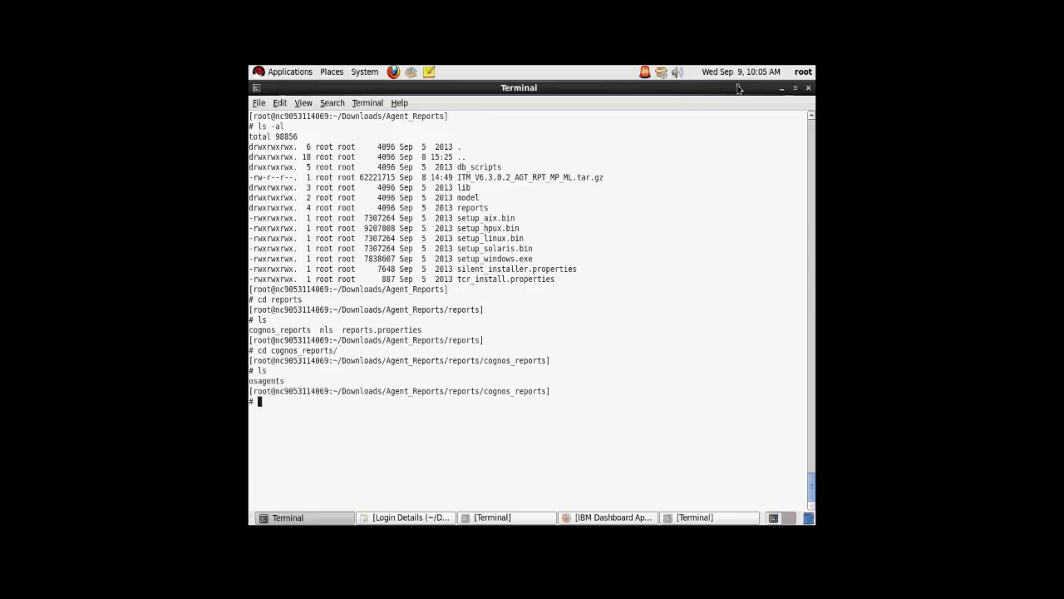
Step: Enter the osagents folder and list it with ls -al, showing the OS Agents Reports zip
type("cd osage")
key("Return")
type("cd os")
key("Tab")
key("Return")
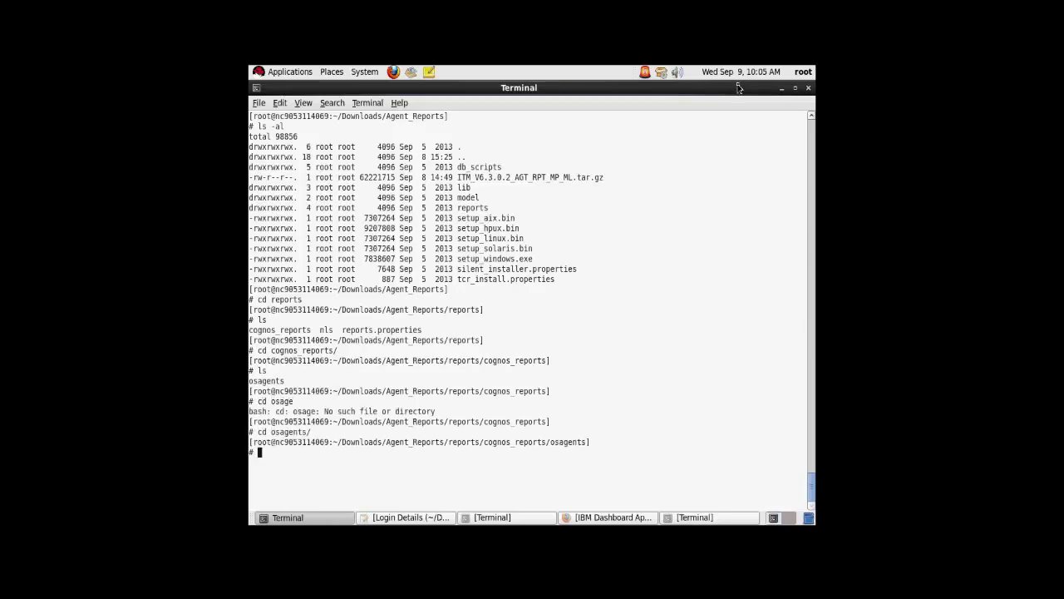
type("ls")
key("Return")
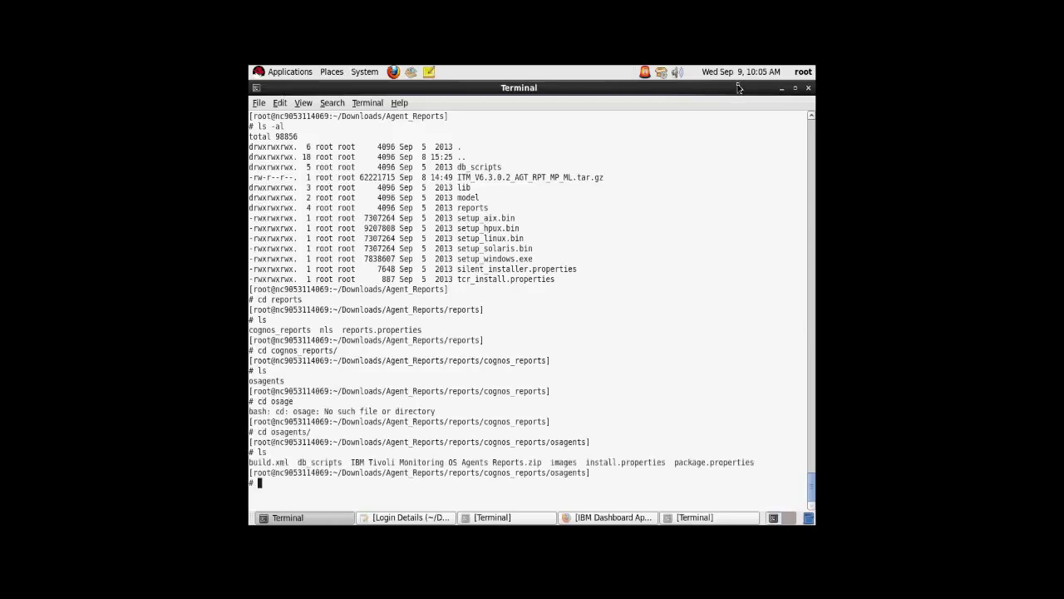
type("ls -al")
key("Return")
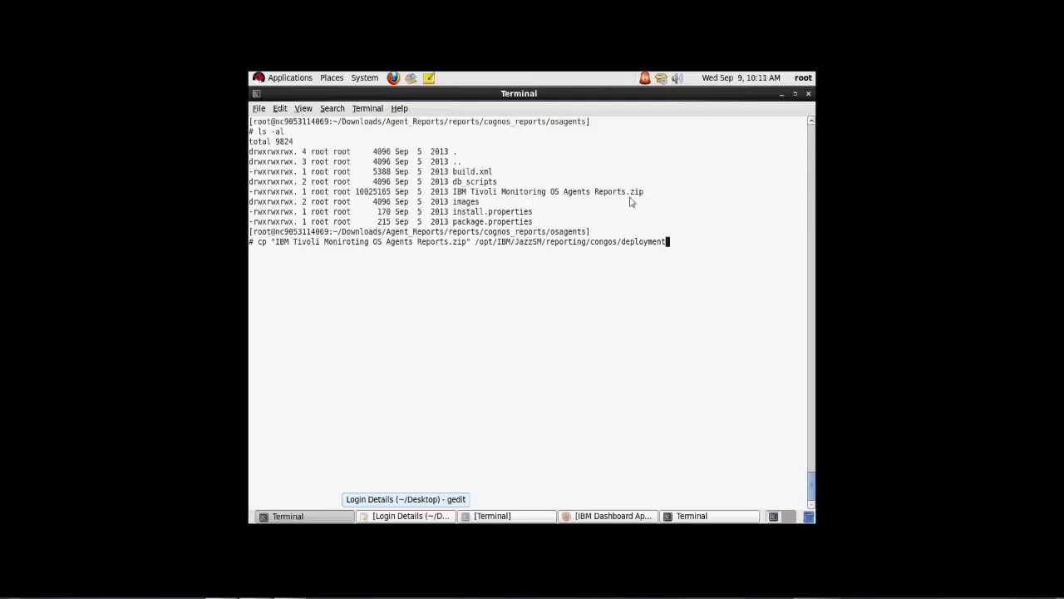
Step: Switch to the Terminal window showing the /opt/IBM/JazzSM/reporting/cognos/deployment folder
left_click(690, 516)
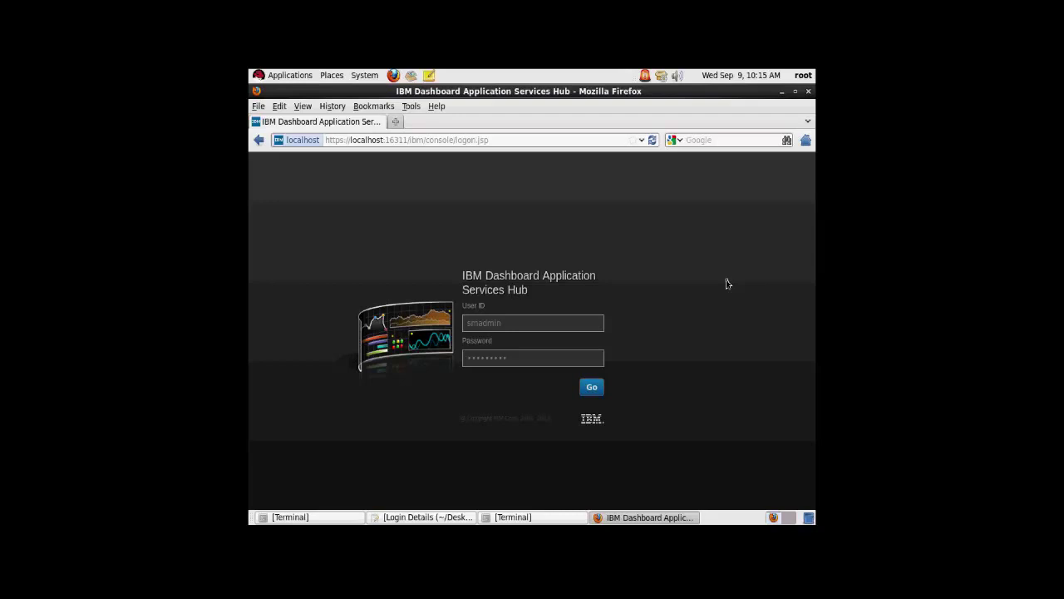
Step: Log in to the Dashboard Application Services Hub and open Common Reporting from the Reporting menu
left_click(593, 389)
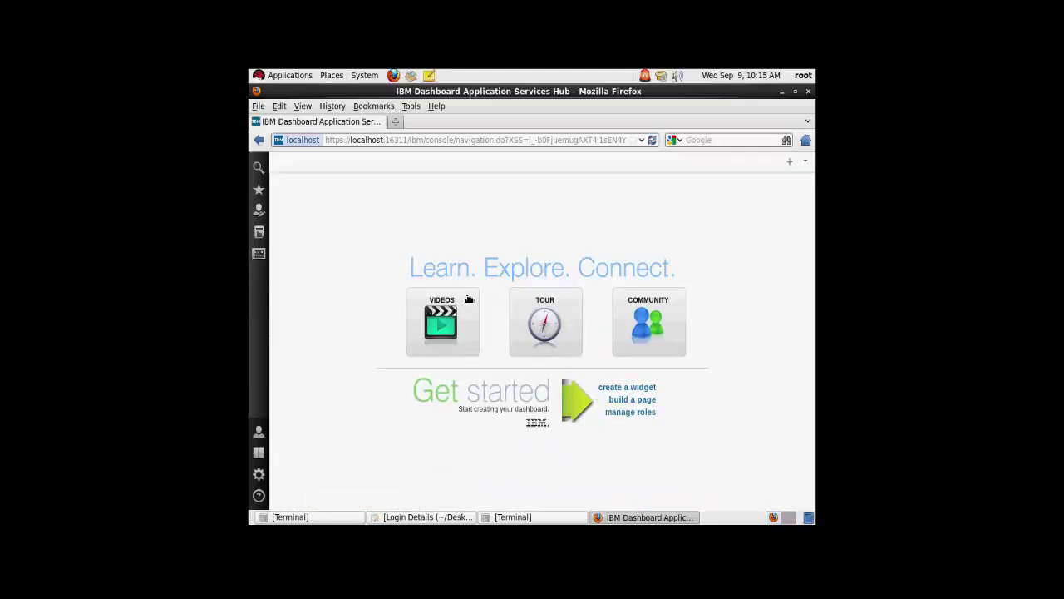
mouse_move(259, 233)
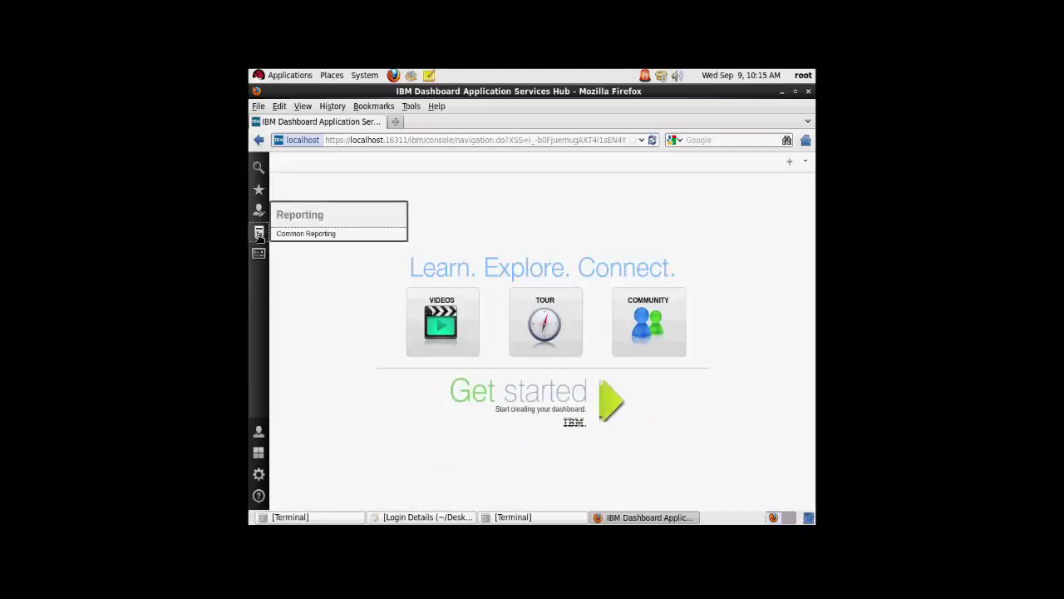
left_click(304, 234)
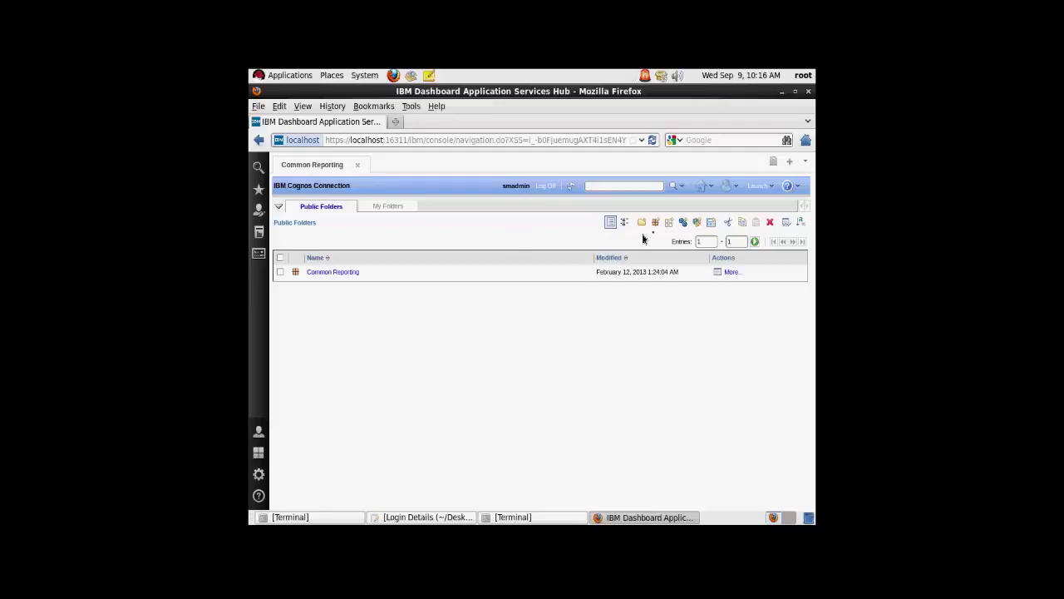
Step: Launch IBM Cognos Administration and go to Configuration > Content Administration
left_click(771, 186)
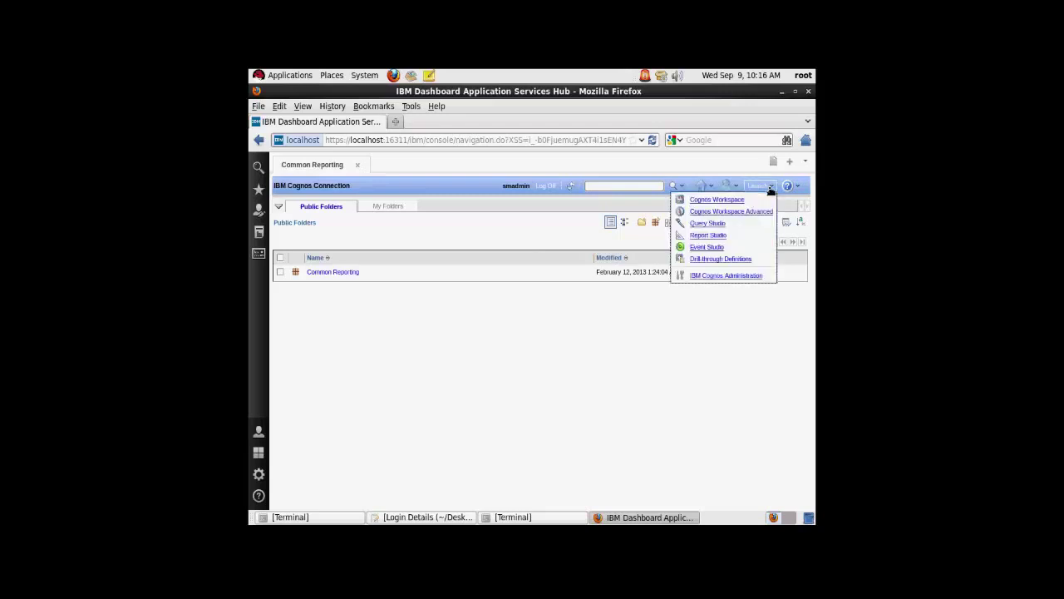
left_click(726, 275)
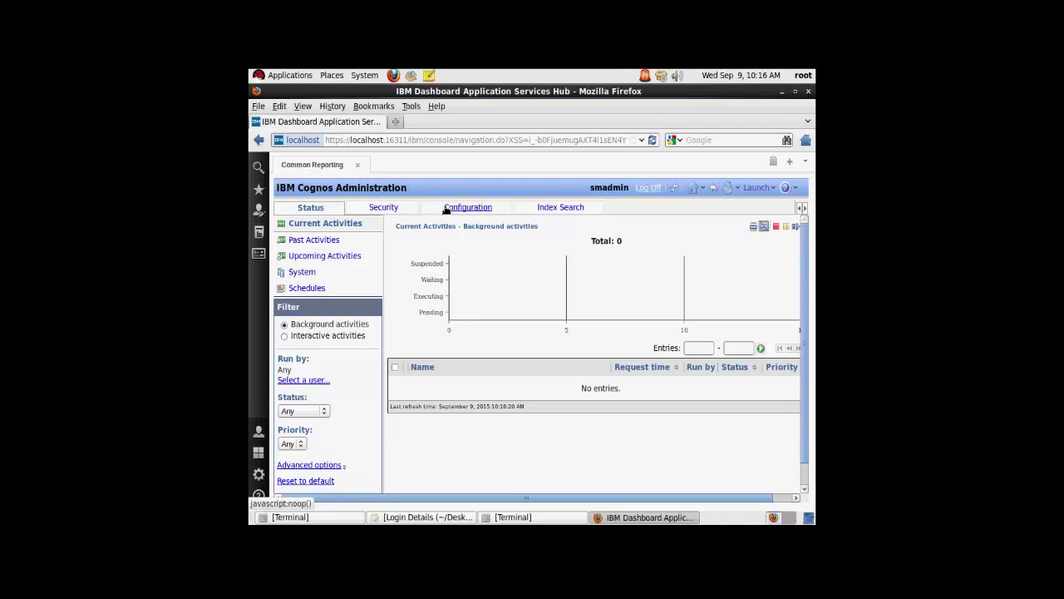
left_click(450, 211)
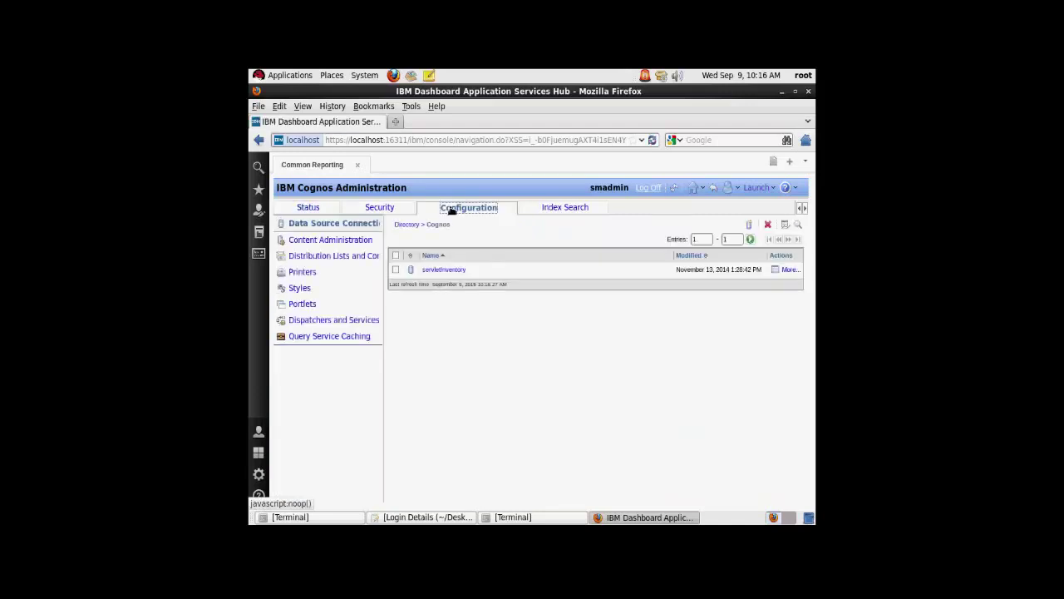
left_click(339, 243)
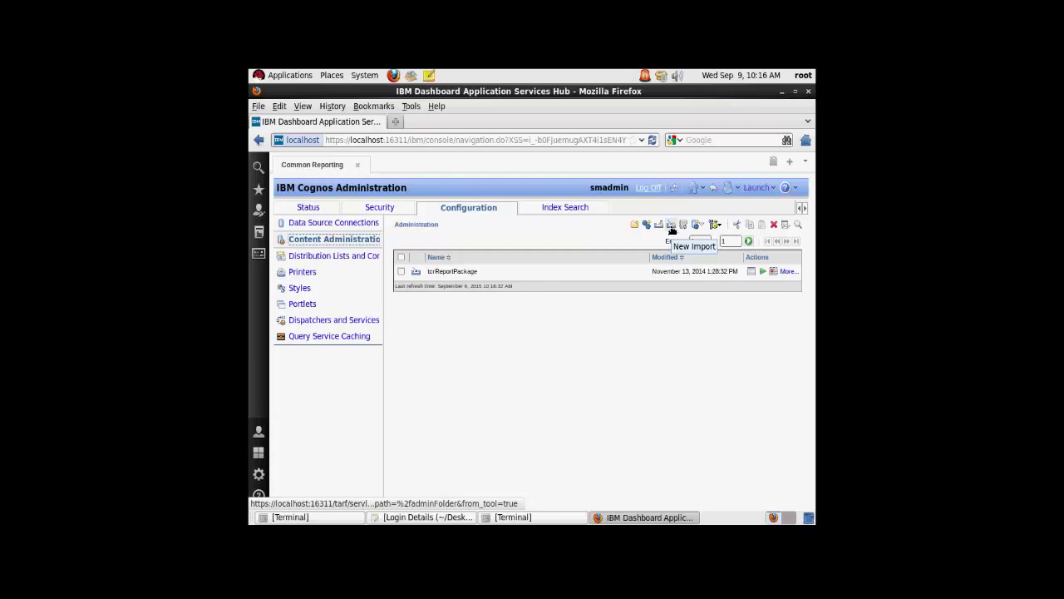
Step: Start a New Import from the OS Agents Reports archive and fill the name from the IBM suggestion
left_click(671, 226)
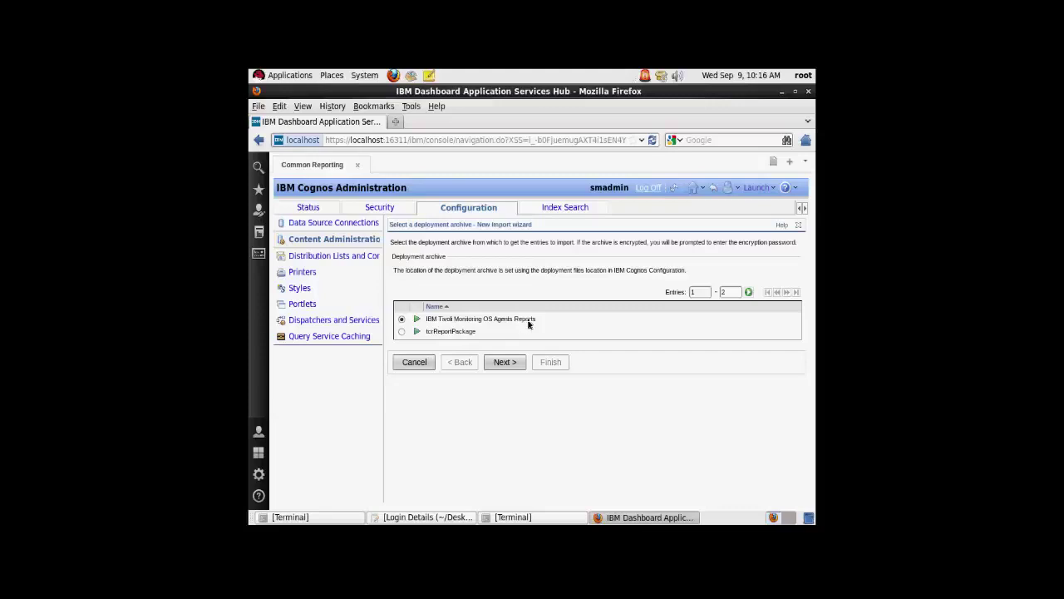
left_click(503, 364)
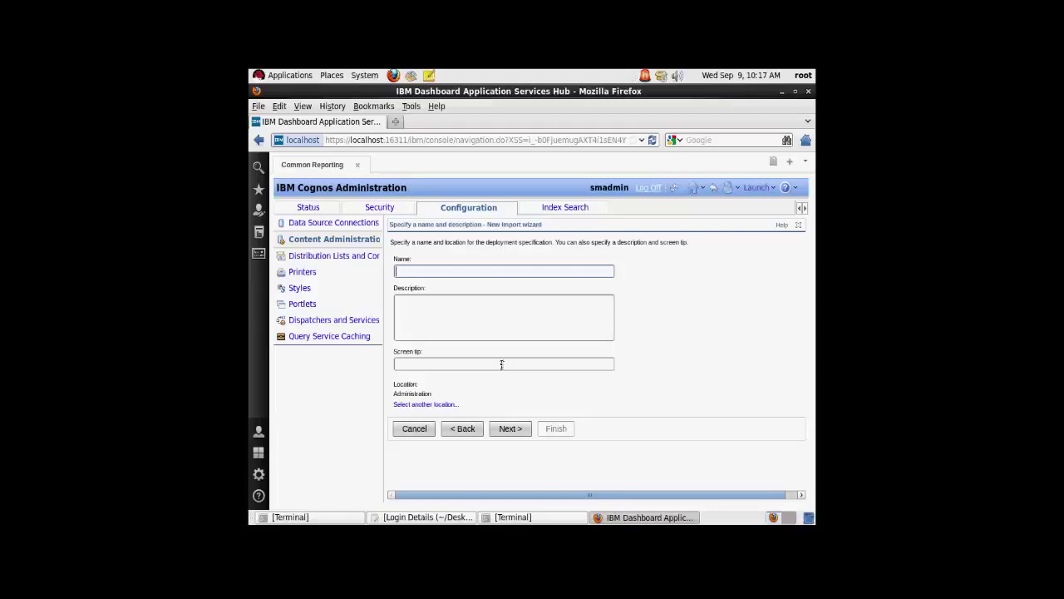
type("IBM")
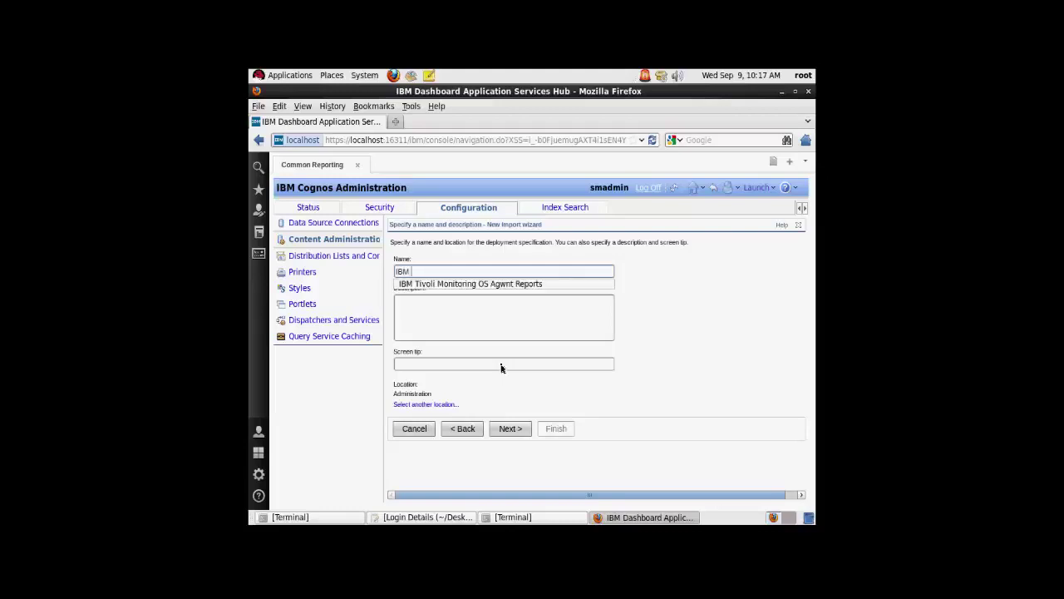
key("Down")
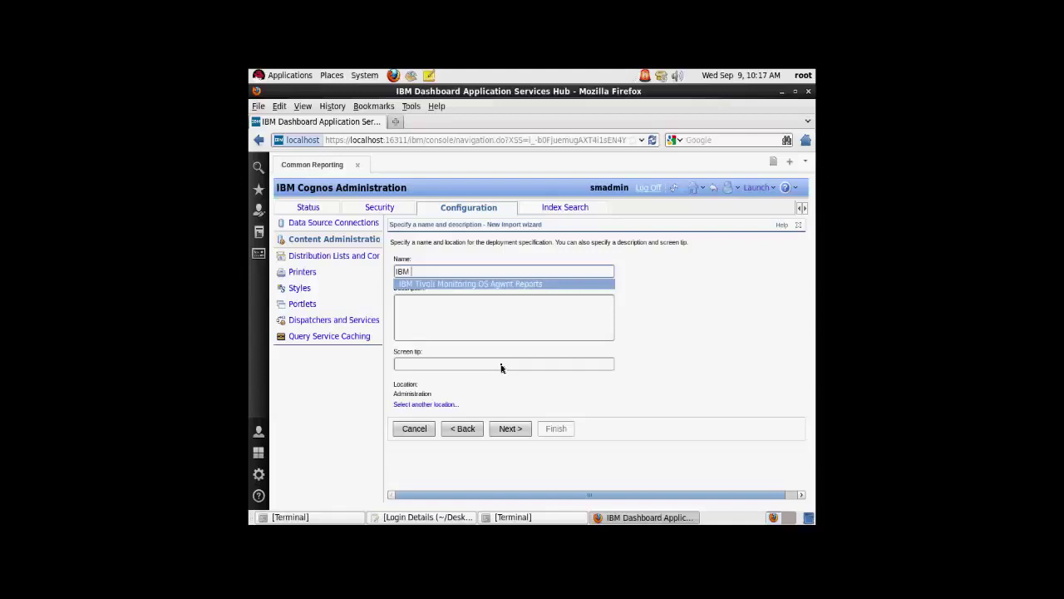
key("Return")
Step: Correct 'Agwnt' to 'Agent' in the name and enter the description 6.3 FP2
left_click(493, 271)
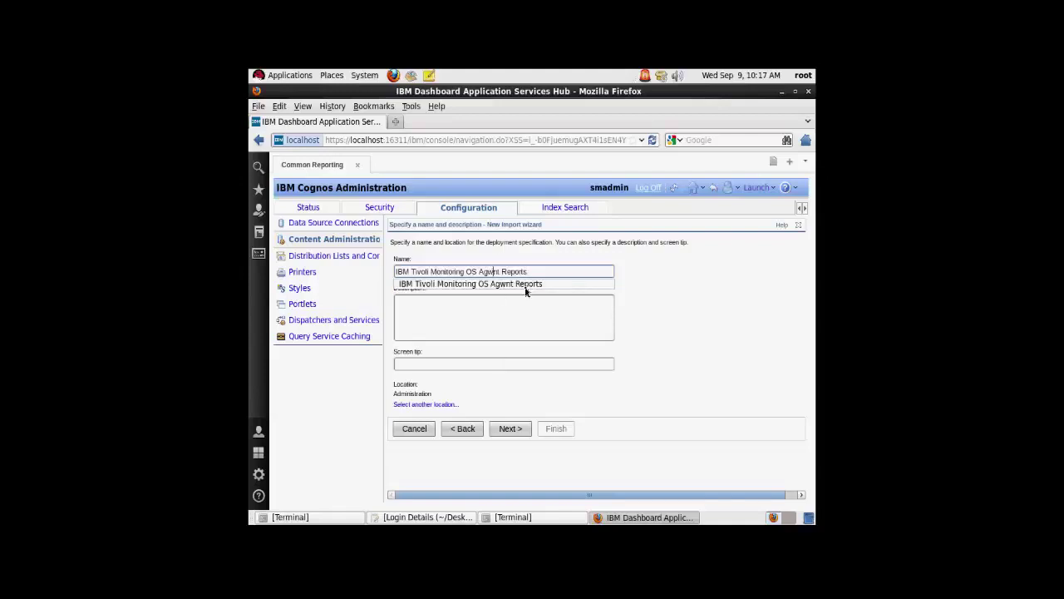
key("BackSpace")
type("e")
left_click(491, 319)
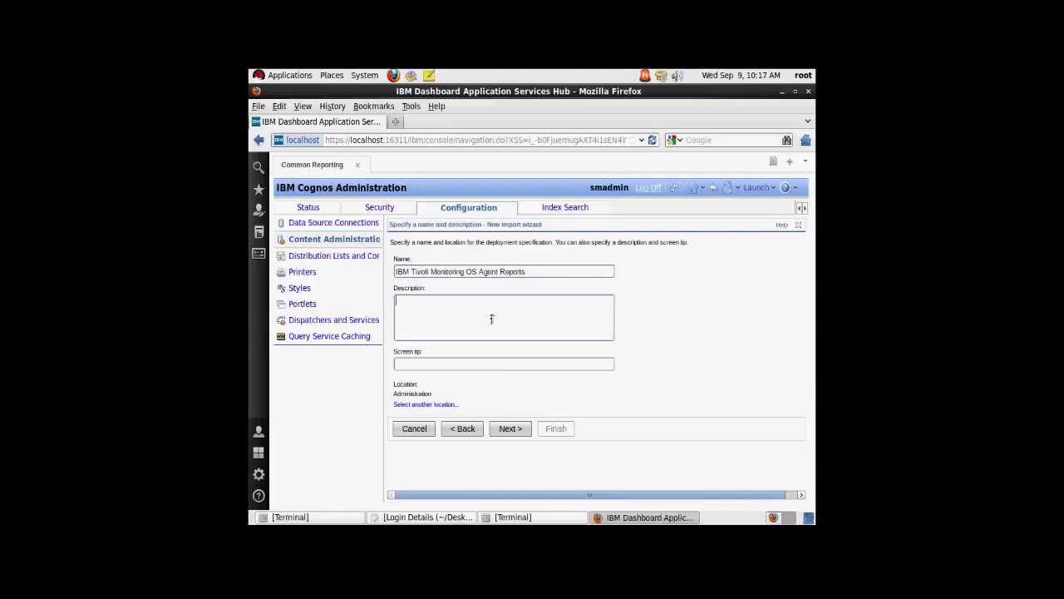
type("6.3 FP2")
Step: Select the IBM Tivoli Monitoring OS Agents Reports package for import, leaving its target name unchanged
left_click(509, 428)
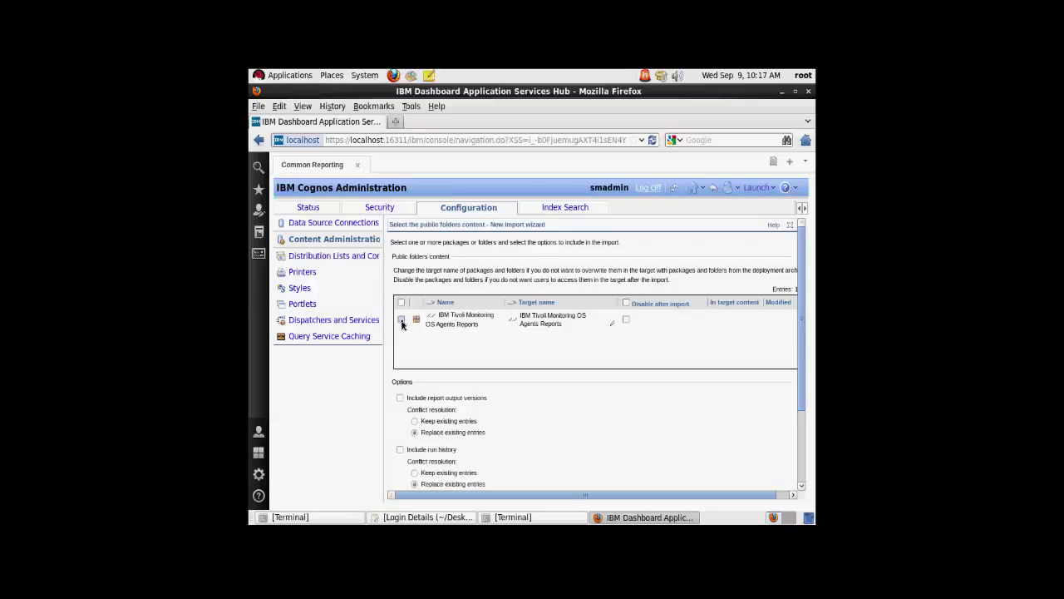
left_click(402, 321)
left_click(612, 326)
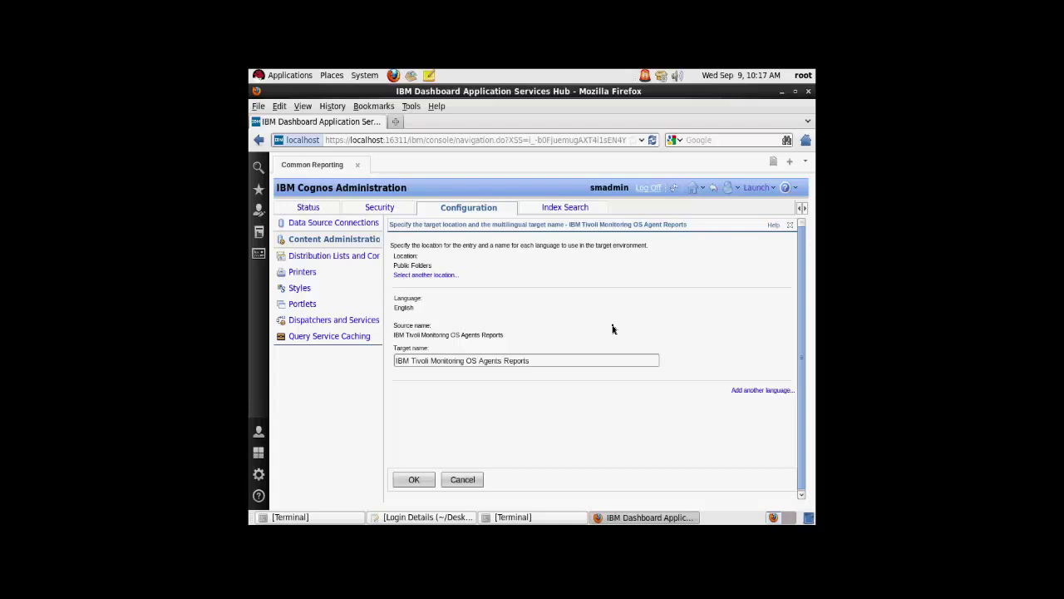
left_click(462, 480)
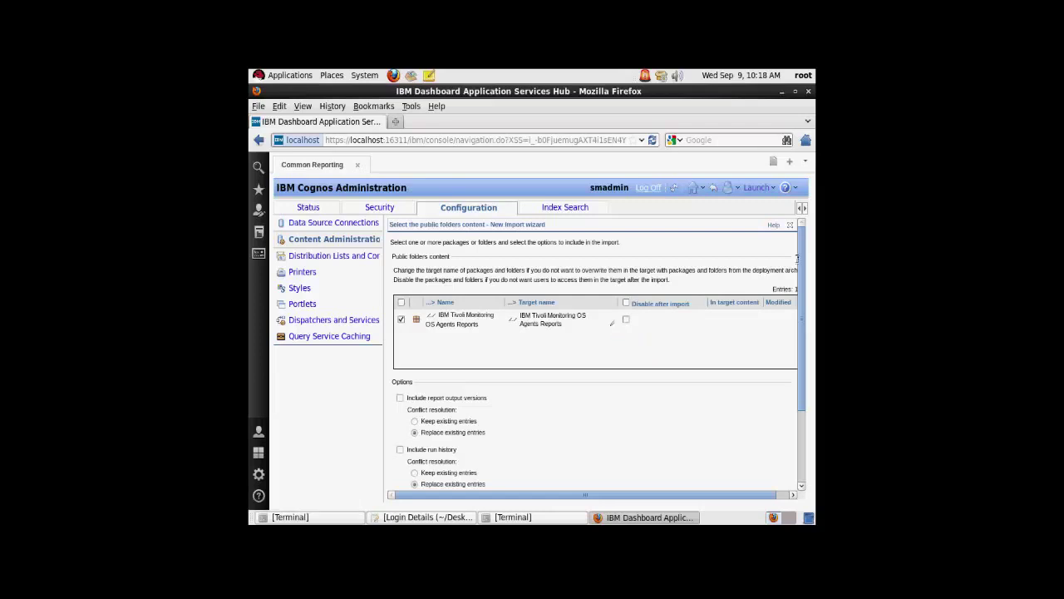
left_click_drag(803, 252, 805, 339)
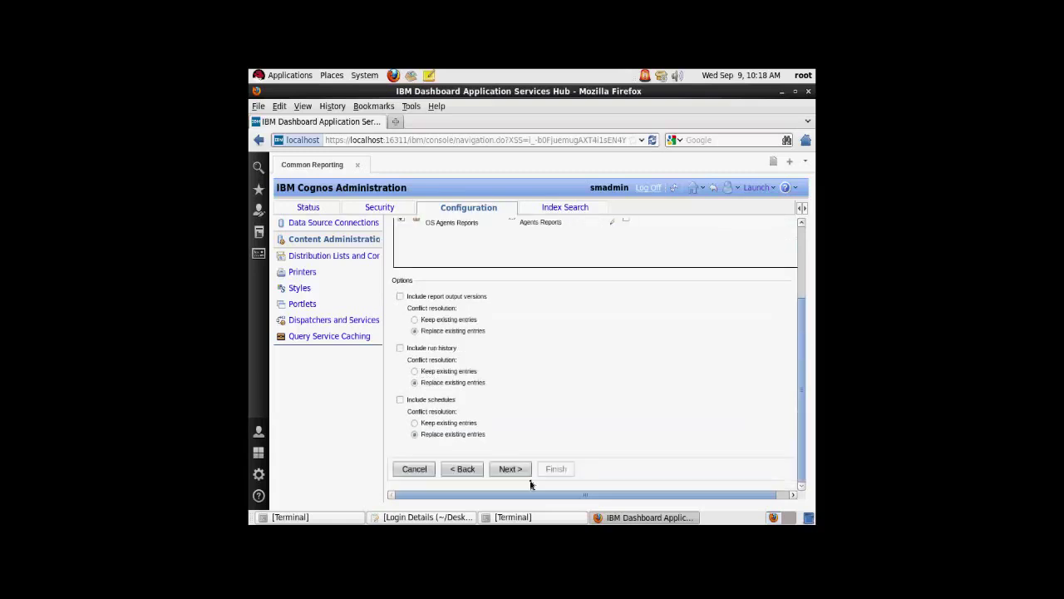
Step: Pass the general options and summary pages with defaults to reach the Select an action page
left_click(507, 470)
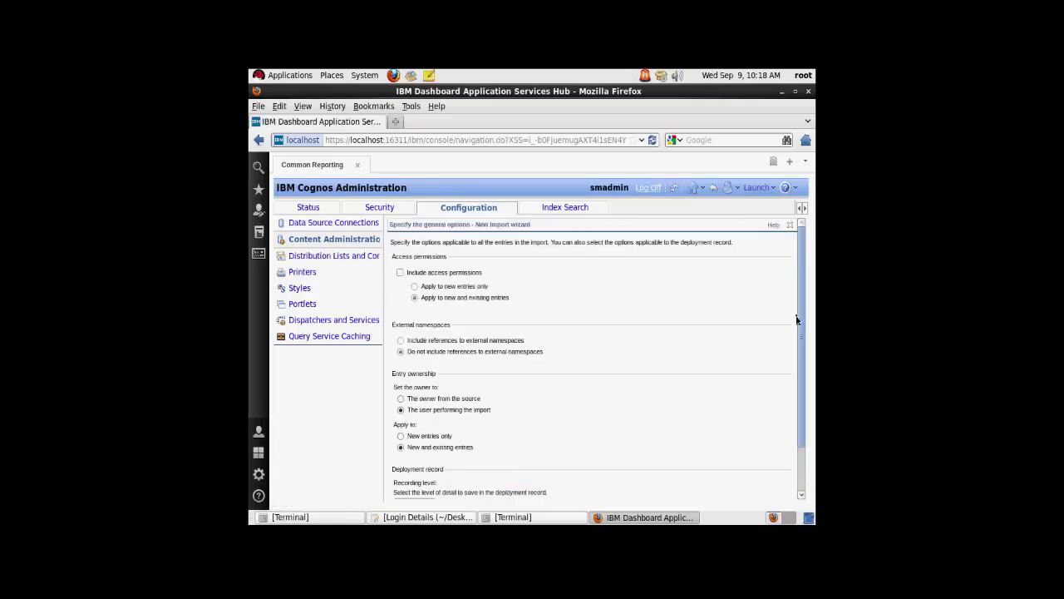
left_click_drag(800, 305, 807, 367)
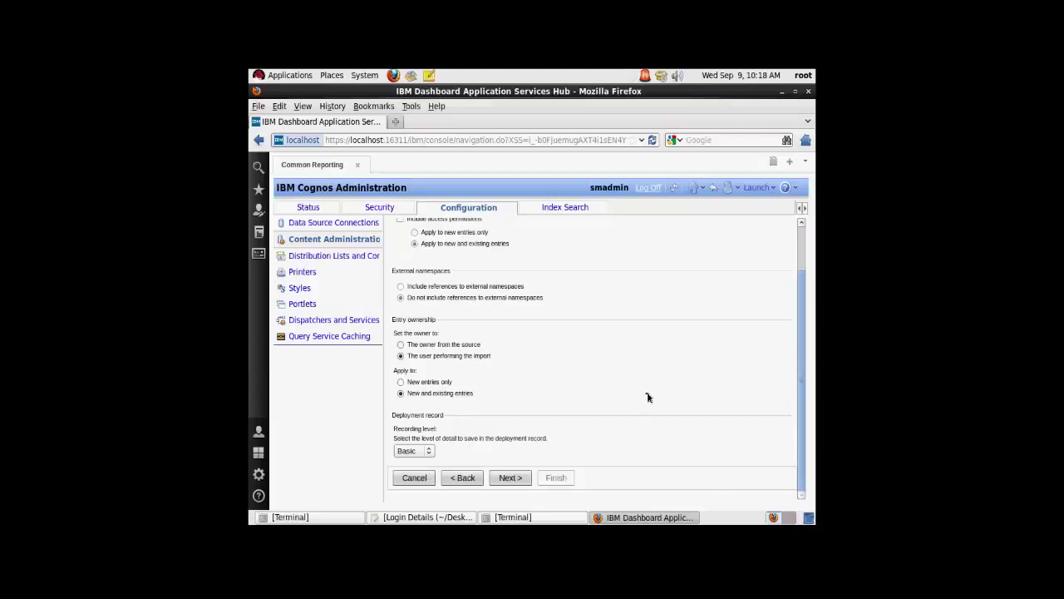
left_click(505, 477)
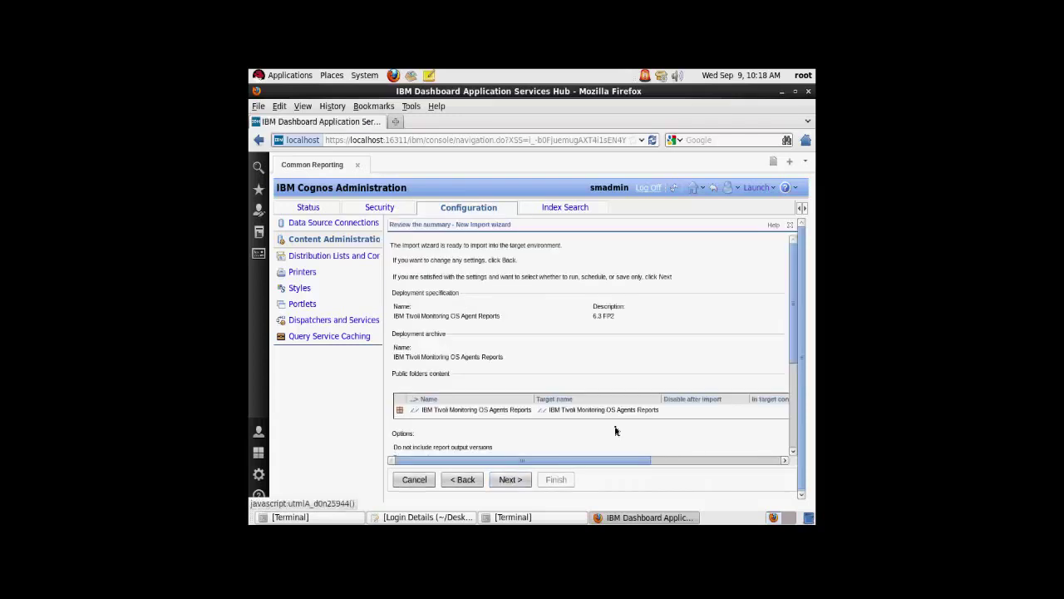
left_click(508, 480)
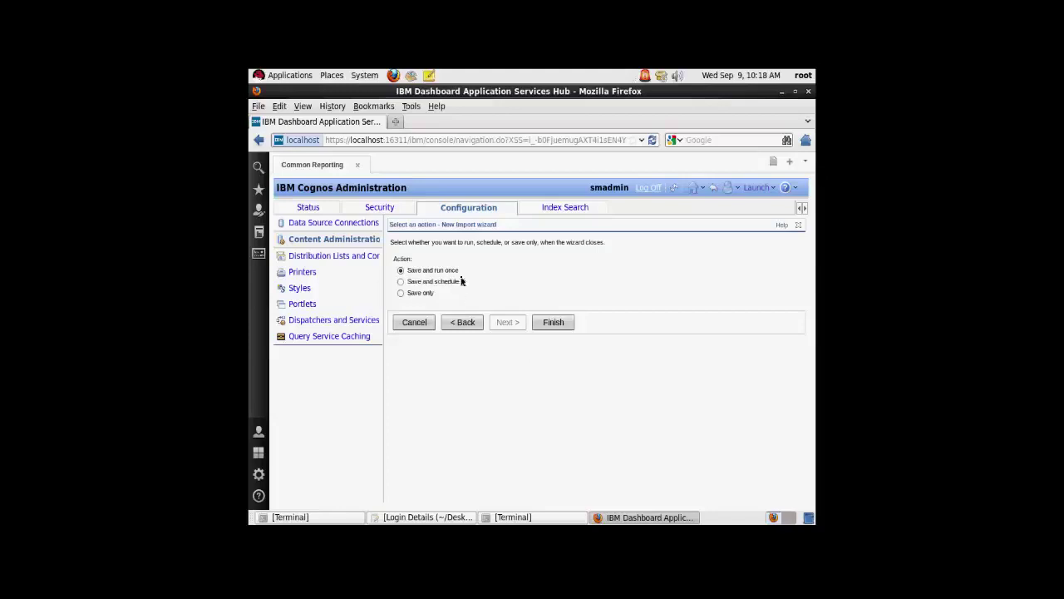
Step: Finish with Save and run once, then run the import and confirm with OK
left_click(551, 323)
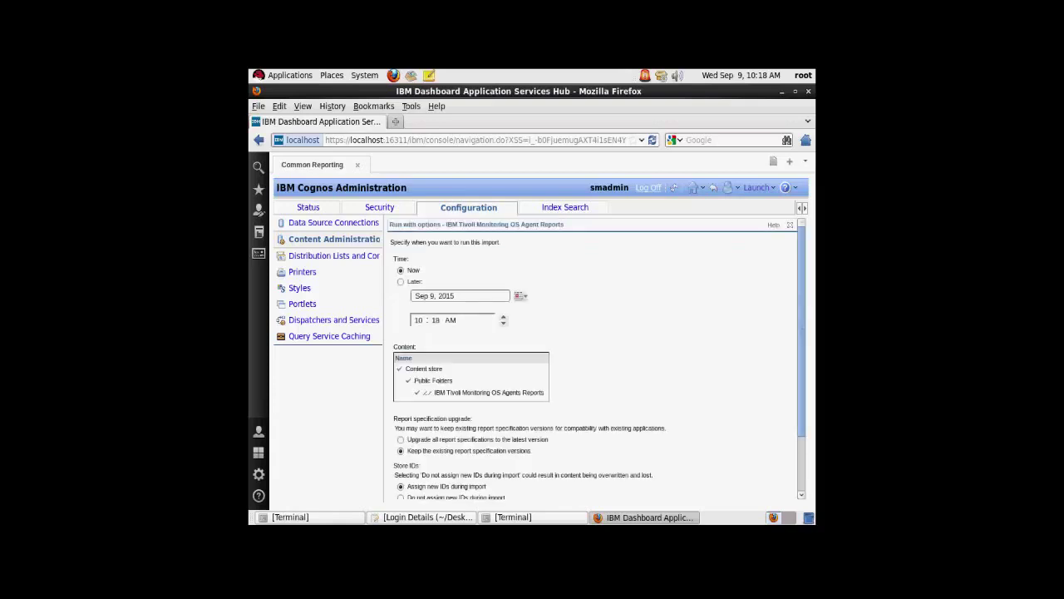
left_click_drag(803, 424, 803, 487)
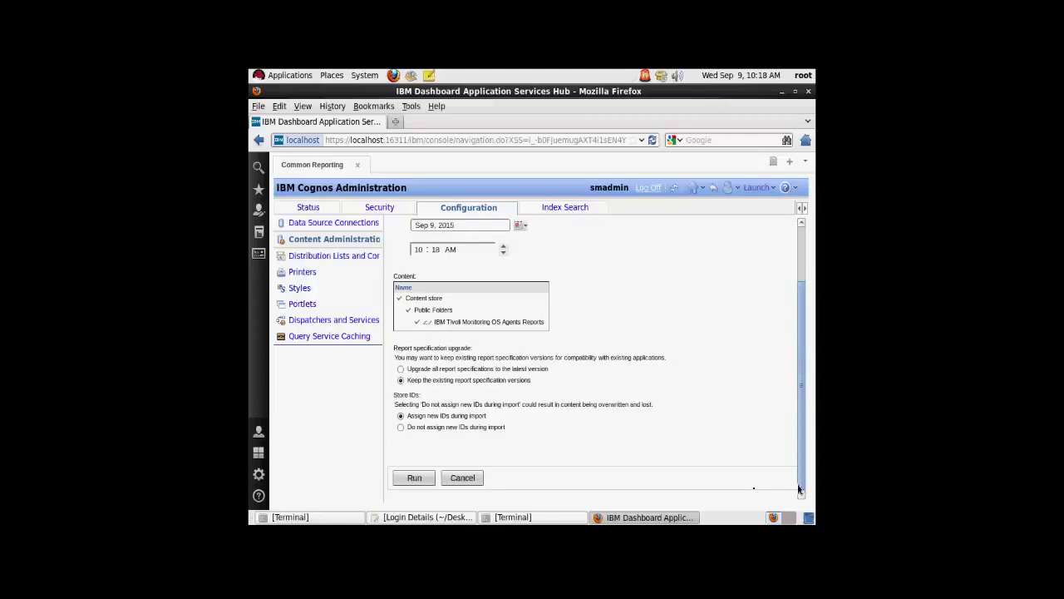
left_click(415, 479)
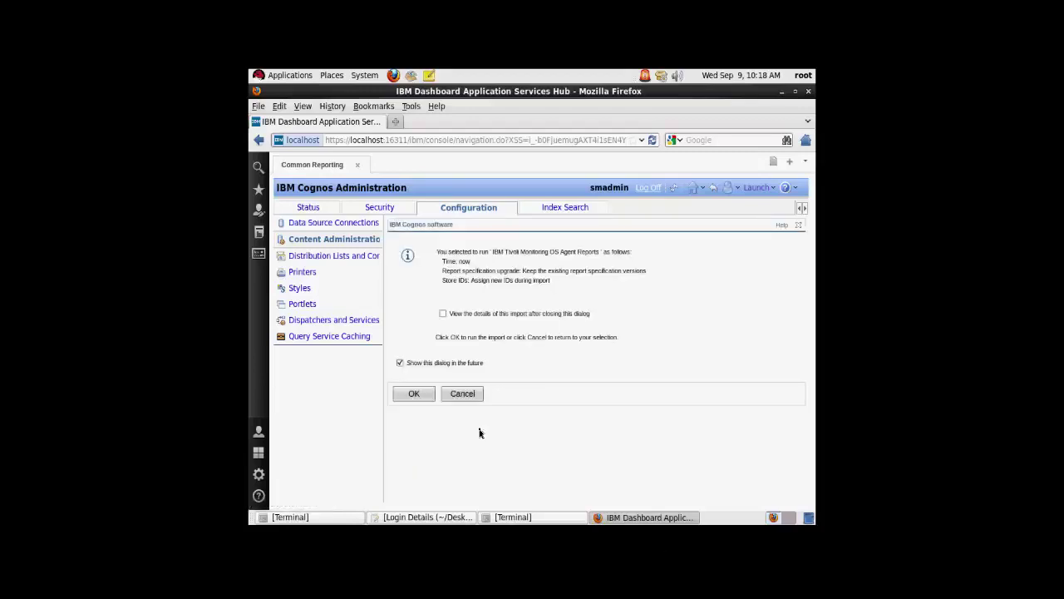
left_click(414, 394)
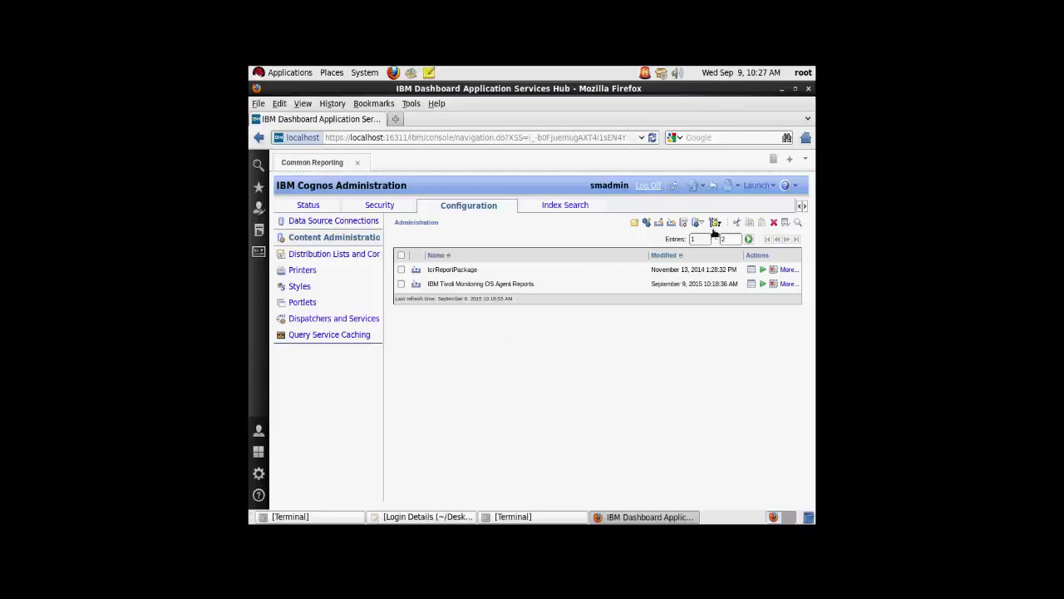
Step: Switch from Cognos Administration to IBM Cognos Connection through the Launch menu
left_click(761, 187)
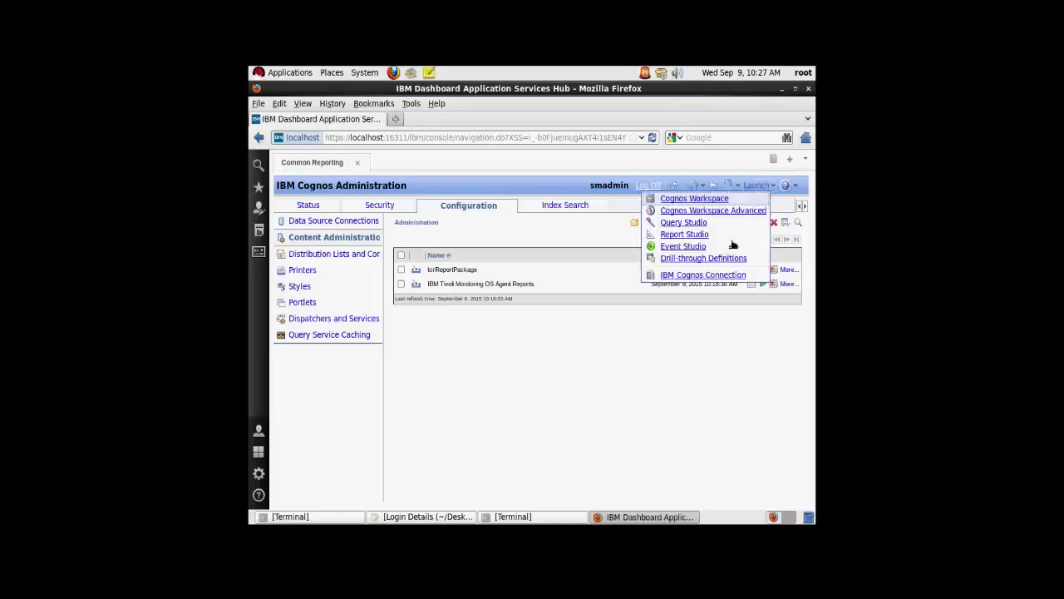
left_click(703, 275)
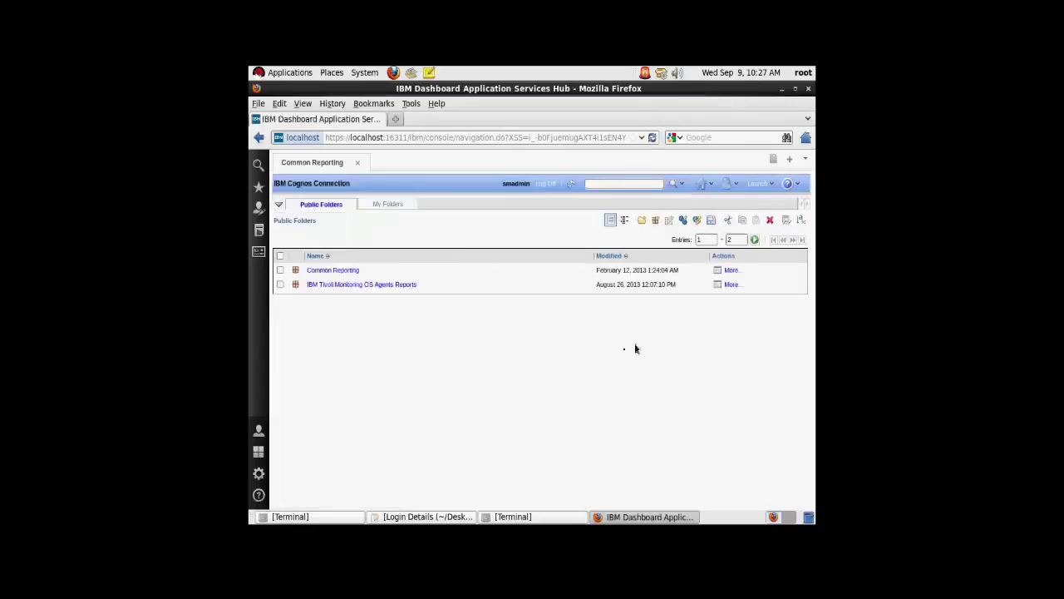
Step: Open the IBM Tivoli Monitoring OS Agents Reports folder in Public Folders
left_click(344, 285)
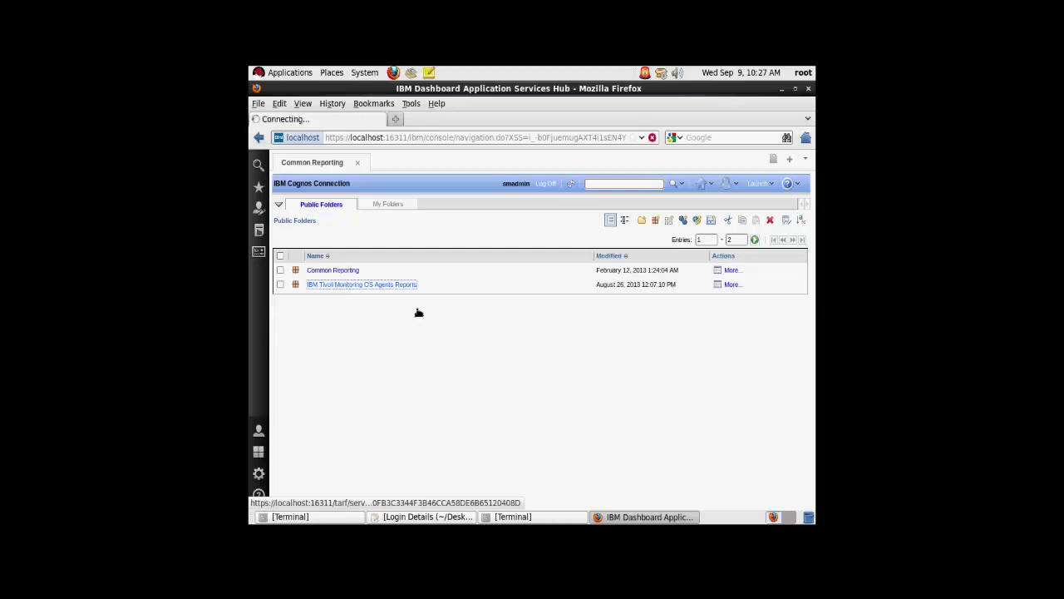